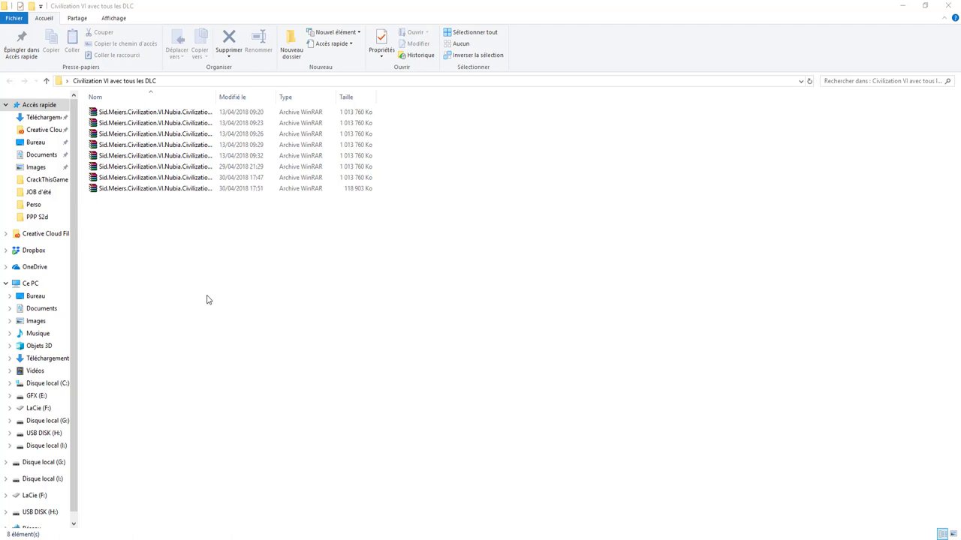
Extract all eight Civilization VI archives together into a Sid.Meiers.Civilization.VI.Nubia.Civilization.and.Scenario.Pack folder.
{"action": "left_click_drag", "start_coordinate": [391, 197], "coordinate": [351, 118]}
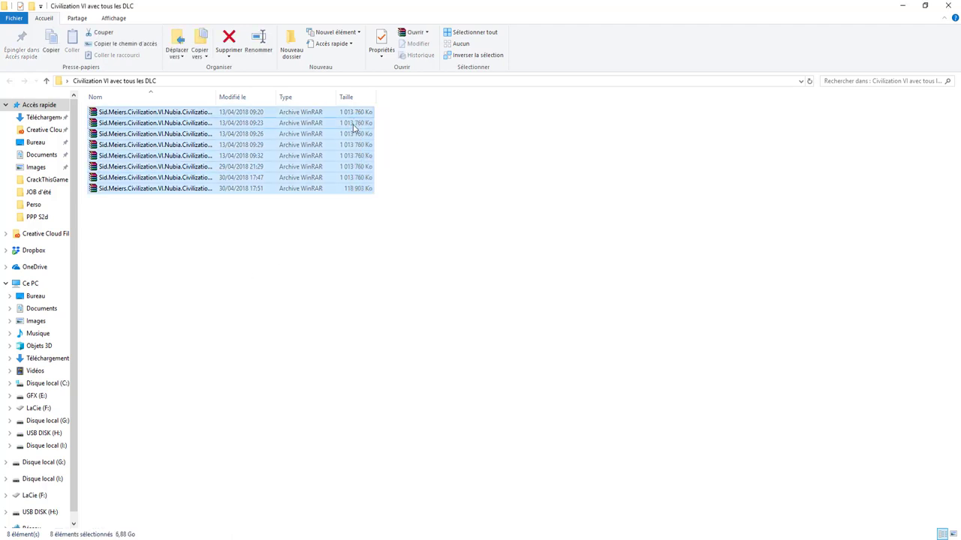
{"action": "left_click", "coordinate": [350, 224]}
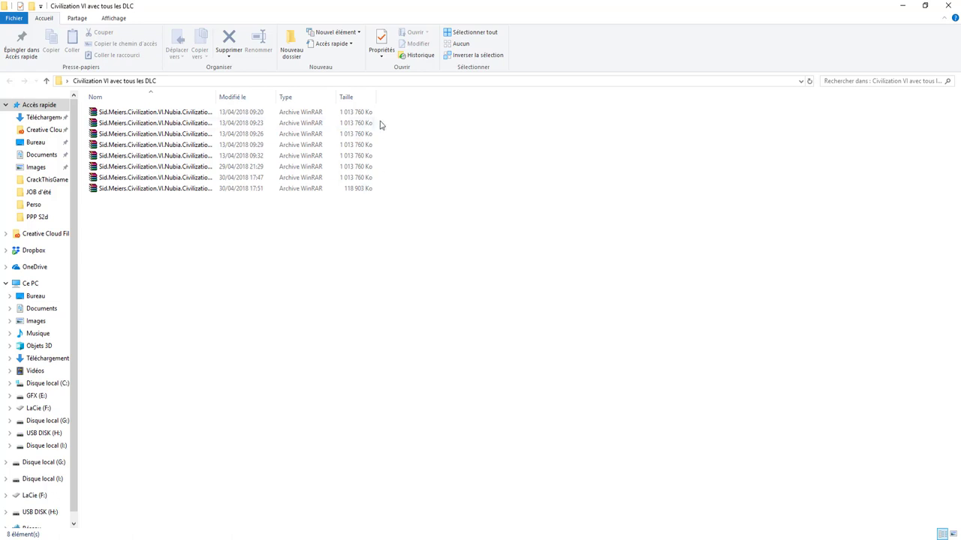
{"action": "left_click_drag", "start_coordinate": [293, 253], "coordinate": [168, 129]}
{"action": "right_click", "coordinate": [155, 111]}
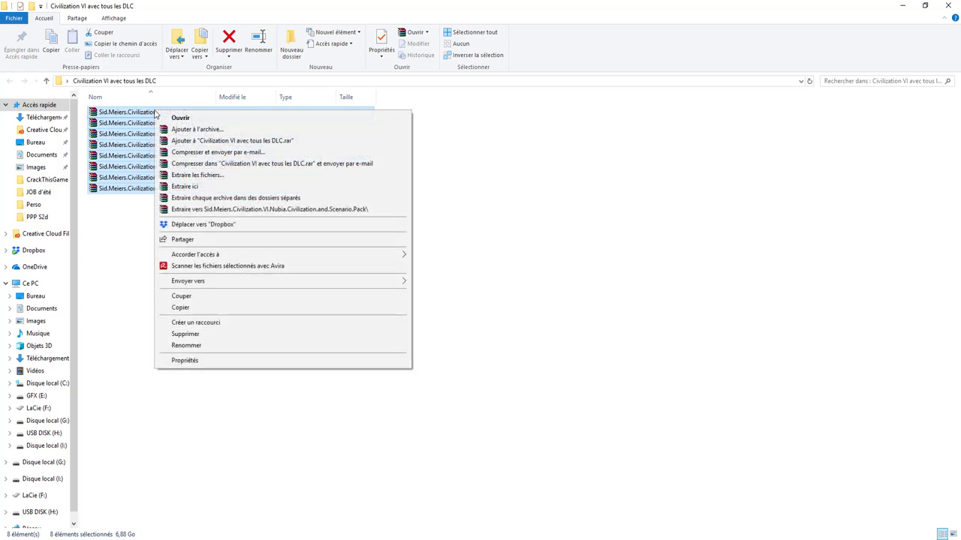
{"action": "left_click", "coordinate": [225, 211]}
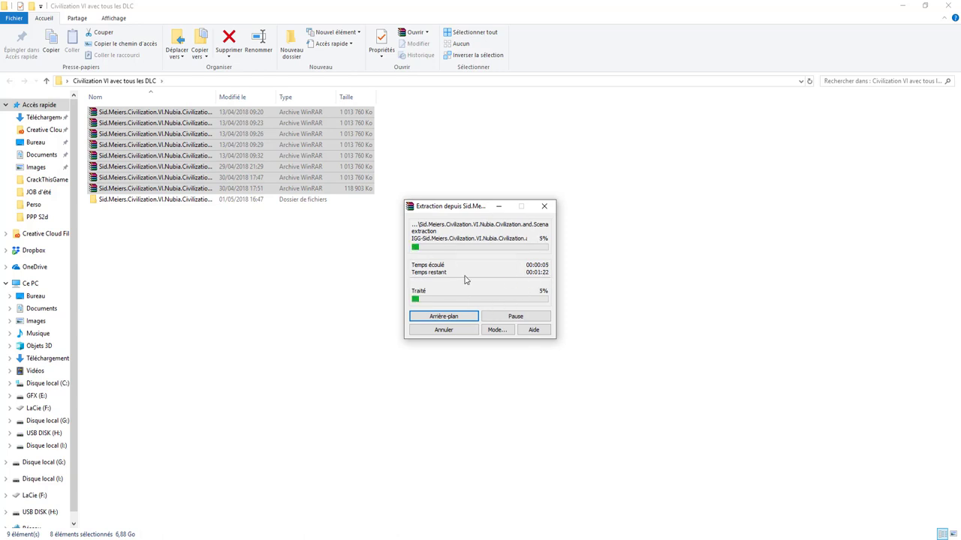
{"action": "key", "text": "Return"}
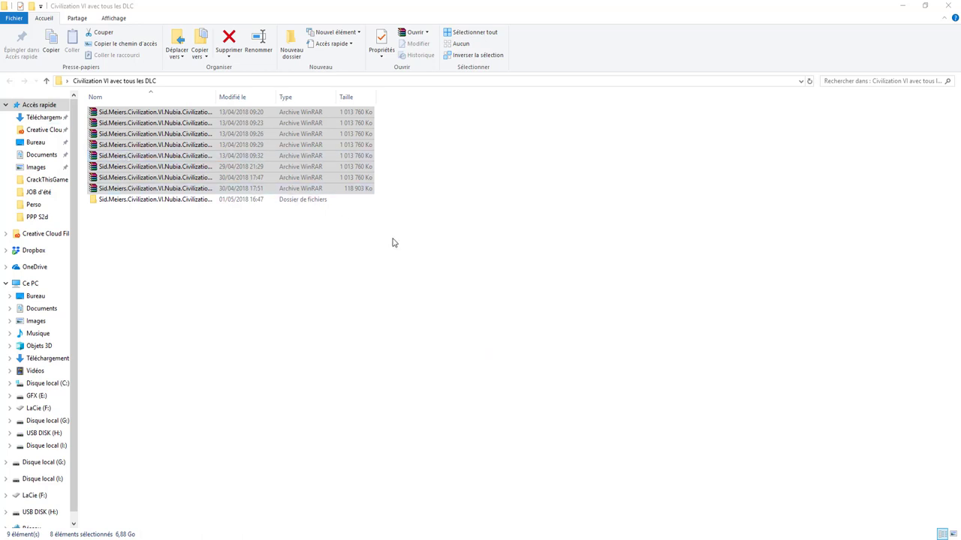
Open the extracted Sid.Meiers.Civilization.VI.Nubia.Civilization.and.Scenario.Pack folder and the folder of the same name inside it.
{"action": "left_click", "coordinate": [178, 201]}
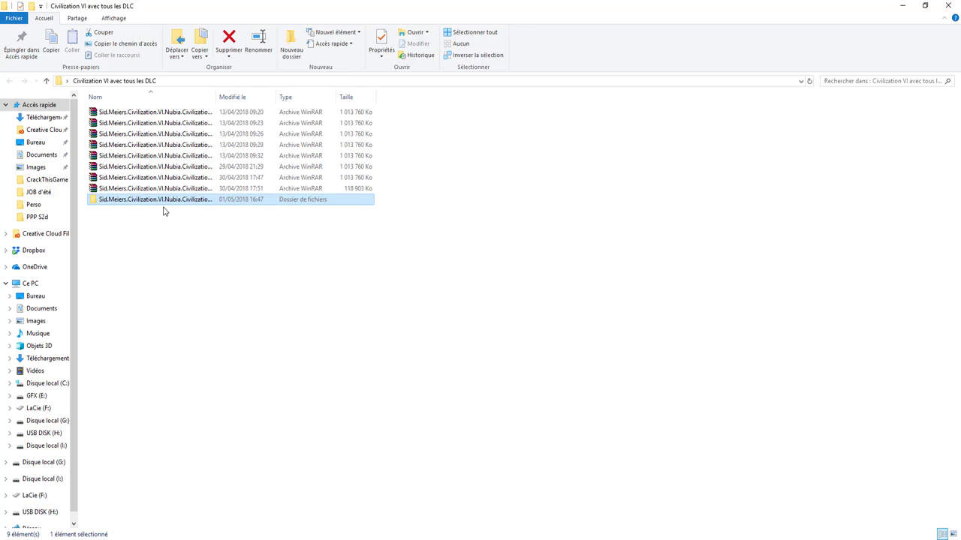
{"action": "left_click", "coordinate": [169, 239]}
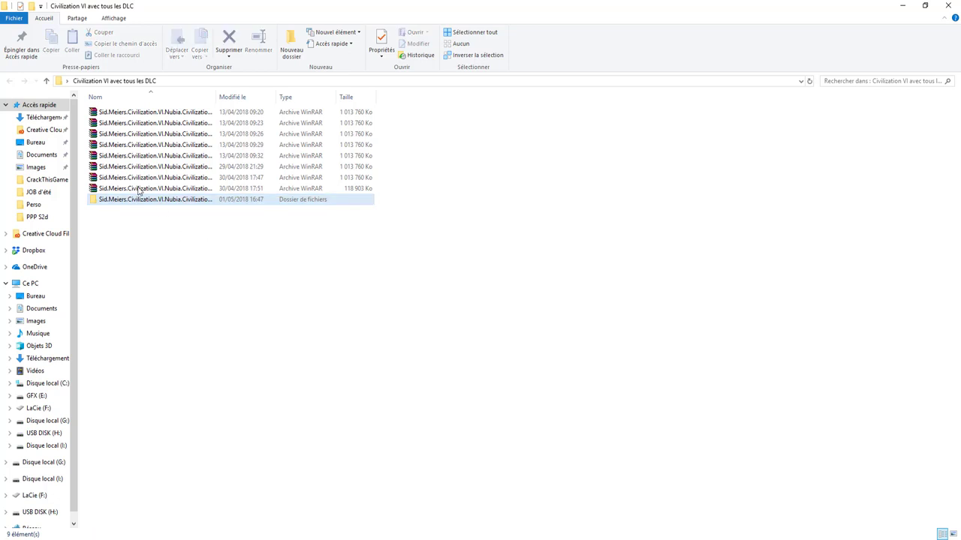
{"action": "double_click", "coordinate": [132, 200]}
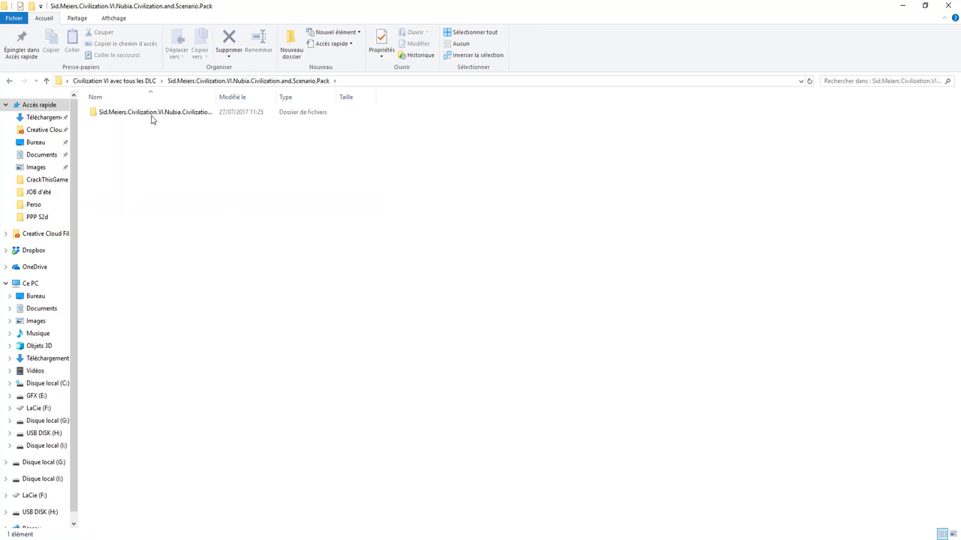
{"action": "left_click", "coordinate": [150, 117]}
{"action": "double_click", "coordinate": [151, 116]}
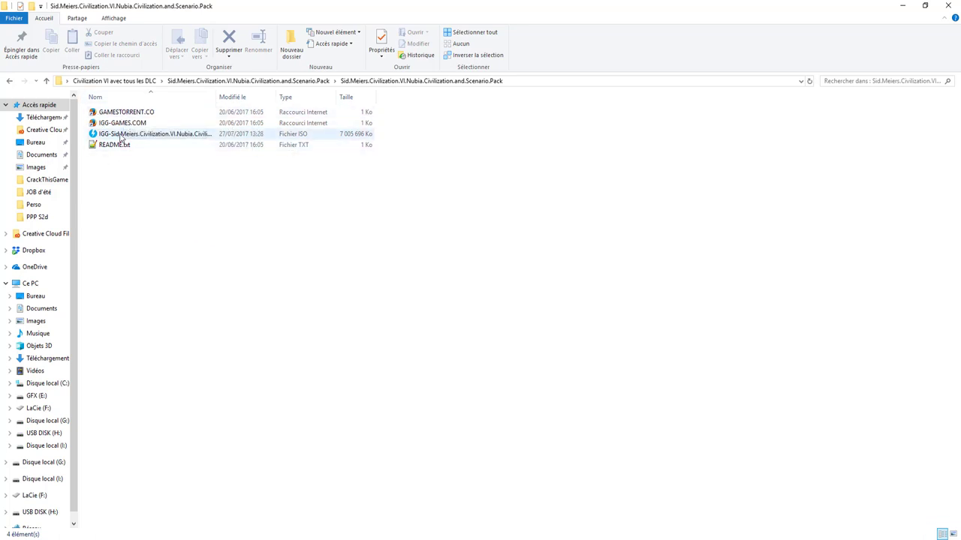
Select the Civilization VI ISO file and launch DAEMON Tools Lite.
{"action": "left_click", "coordinate": [171, 136]}
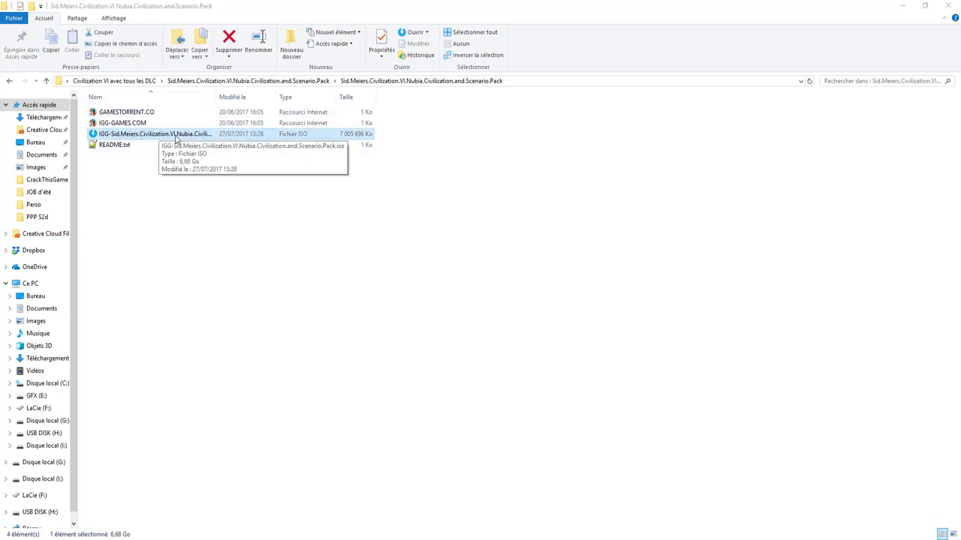
{"action": "key", "text": "super"}
{"action": "type", "text": "dae"}
{"action": "key", "text": "Return"}
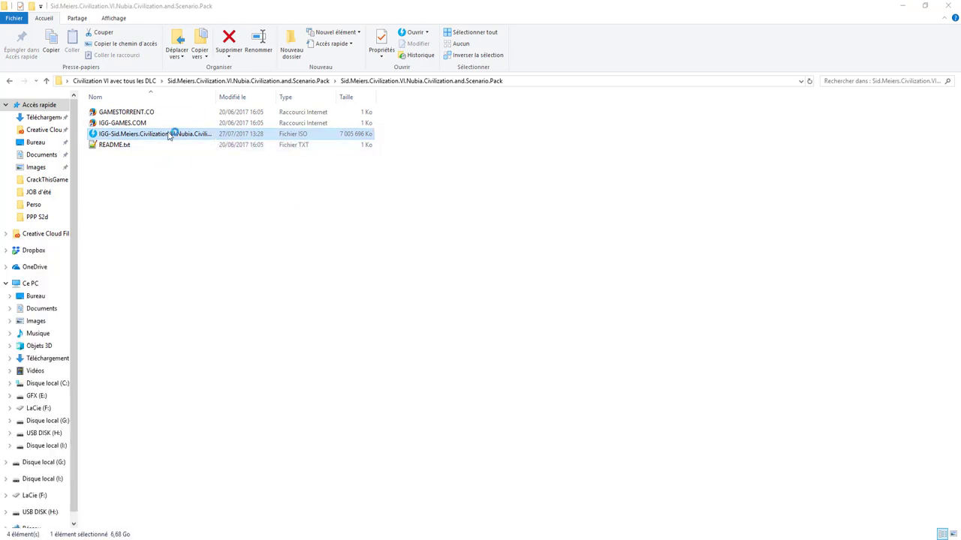
{"action": "left_click", "coordinate": [138, 112]}
{"action": "left_click", "coordinate": [132, 123]}
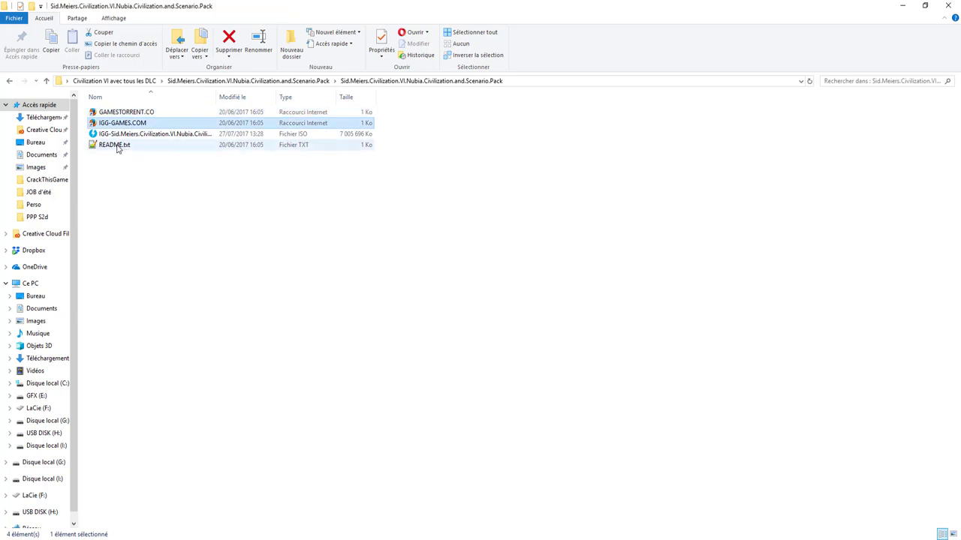
{"action": "left_click", "coordinate": [118, 144]}
{"action": "left_click", "coordinate": [155, 188]}
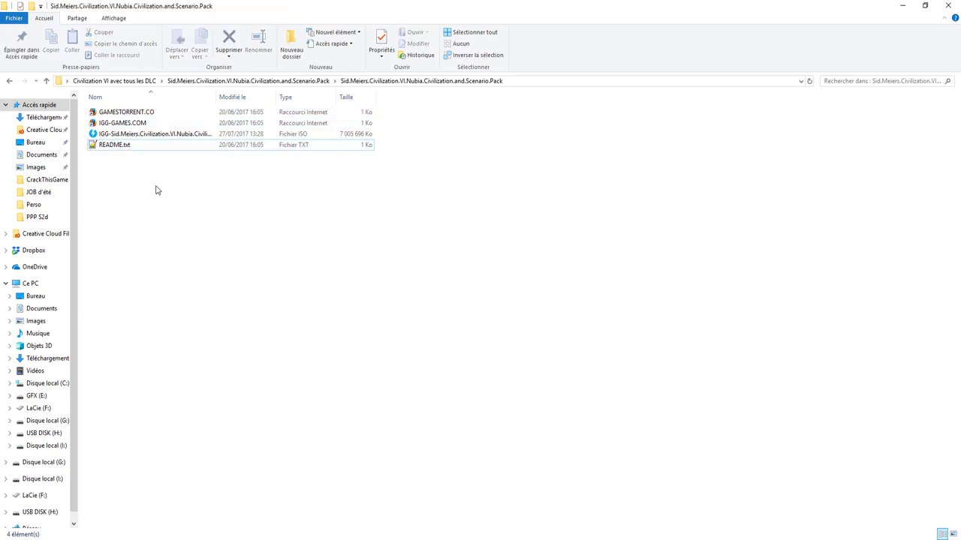
Add the Civilization VI ISO file to the DAEMON Tools Lite disc images and mount it.
{"action": "left_click", "coordinate": [152, 139]}
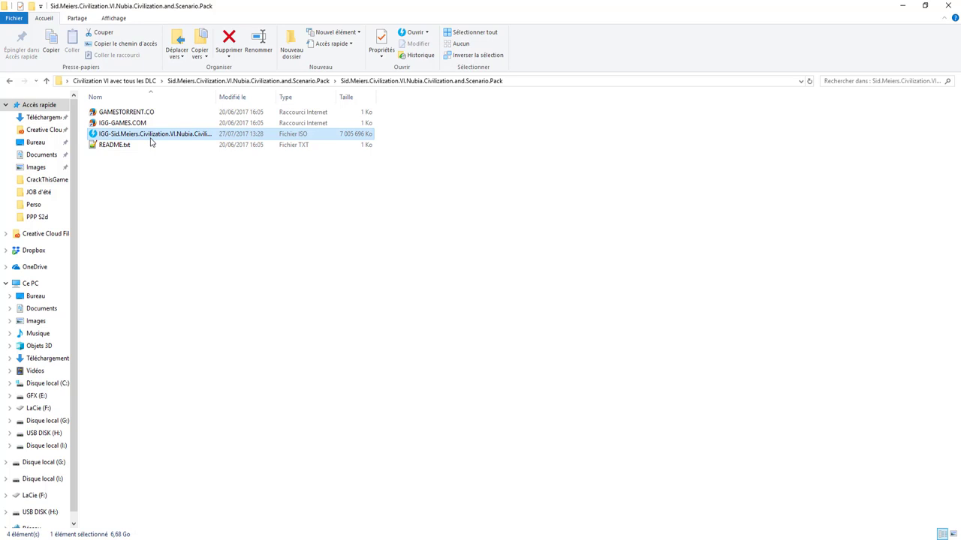
{"action": "double_click", "coordinate": [150, 142]}
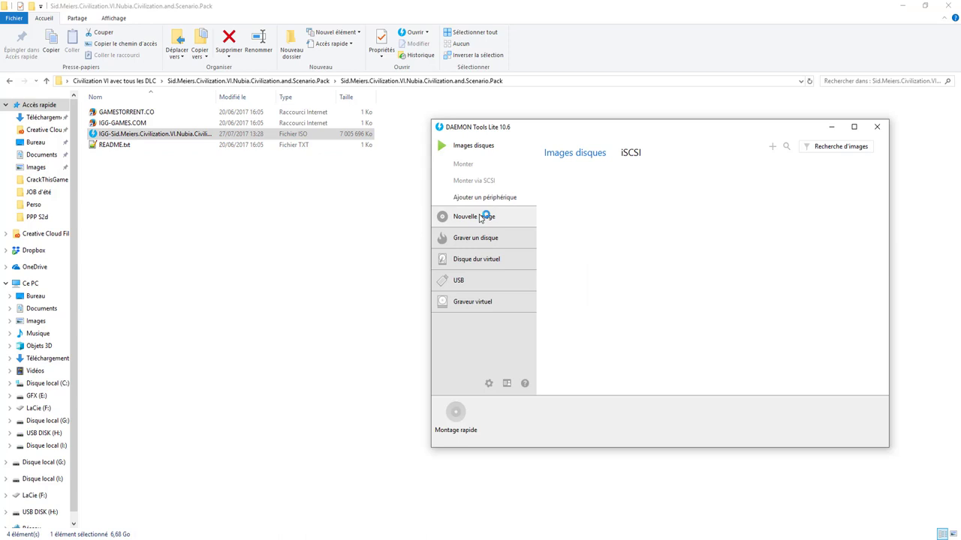
{"action": "left_click", "coordinate": [136, 134]}
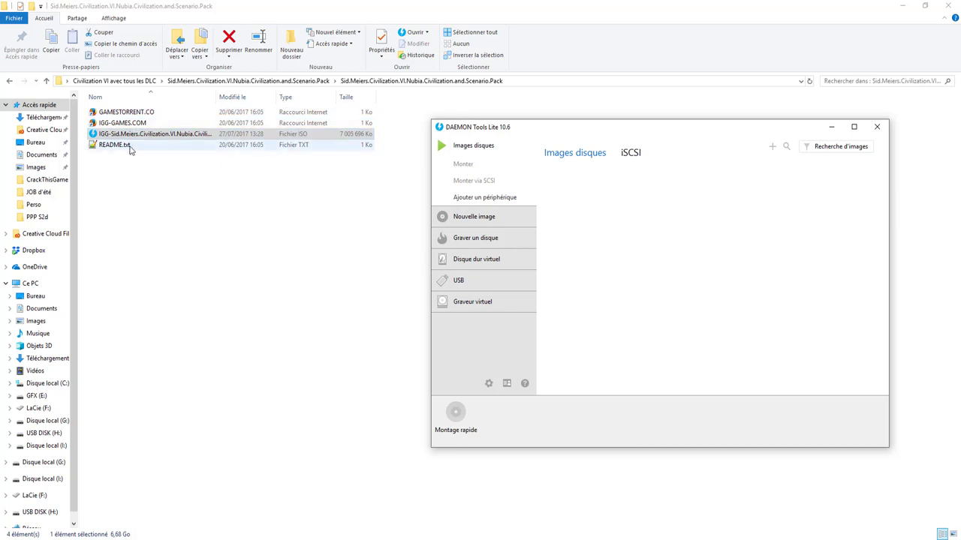
{"action": "left_click_drag", "start_coordinate": [132, 135], "coordinate": [565, 258]}
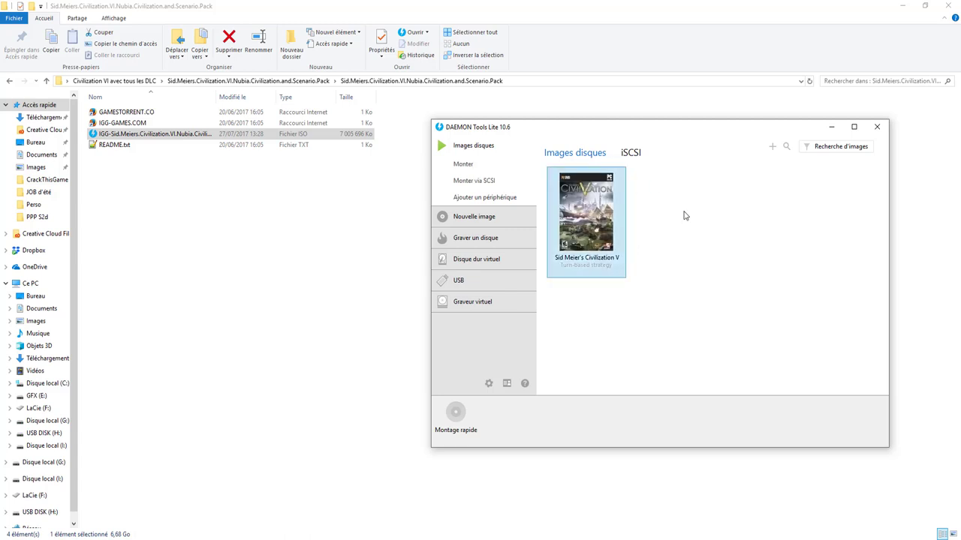
{"action": "left_click", "coordinate": [463, 165]}
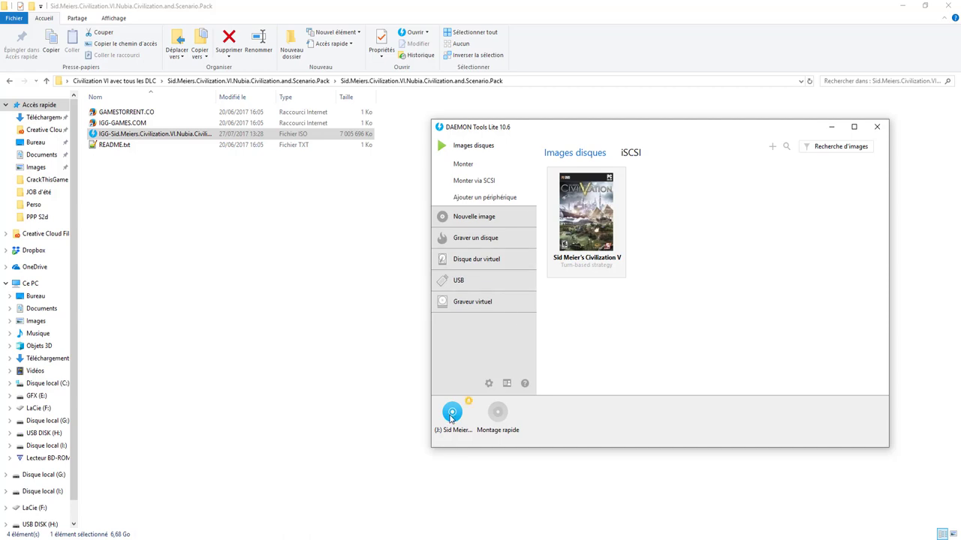
Open the contents of the mounted Civilization VI BD-ROM drive (J:) from Ce PC.
{"action": "double_click", "coordinate": [451, 417]}
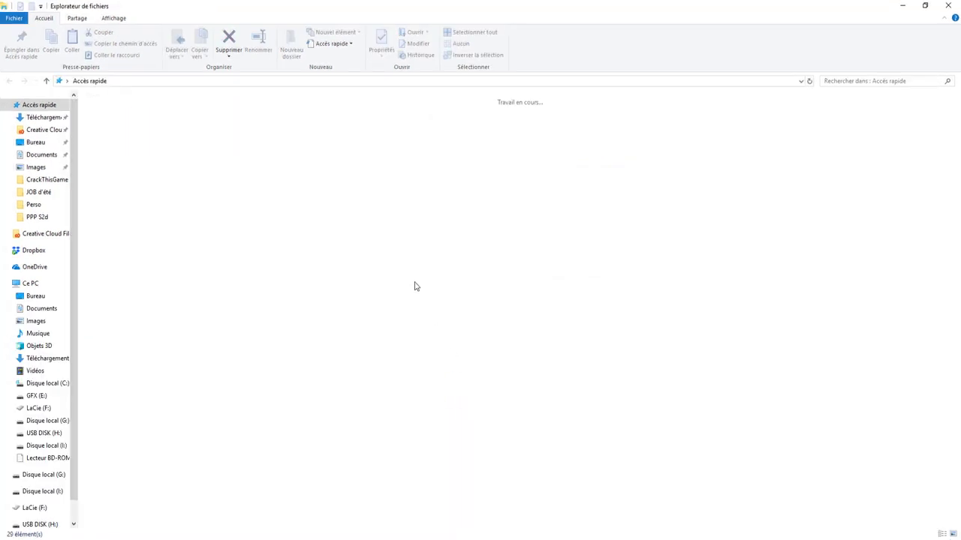
{"action": "left_click", "coordinate": [30, 283]}
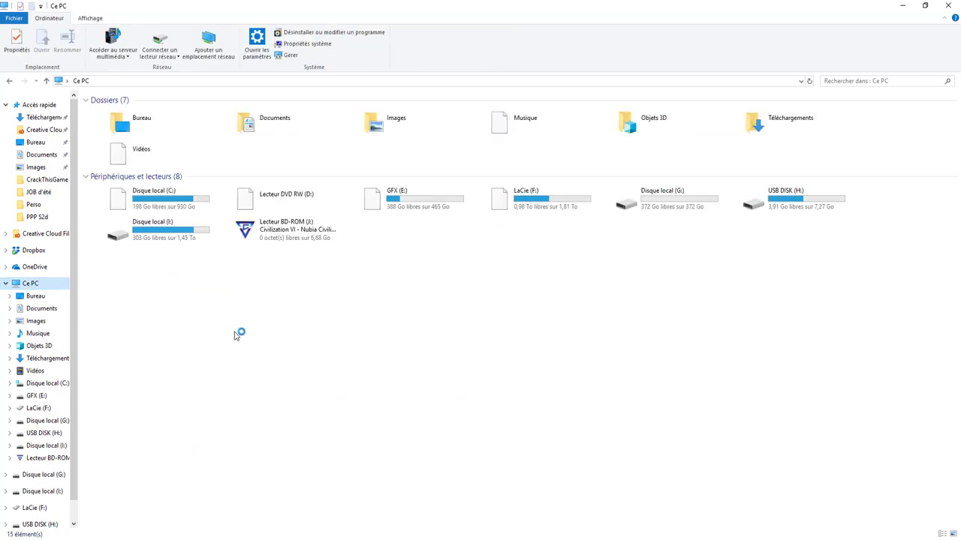
{"action": "left_click", "coordinate": [294, 237]}
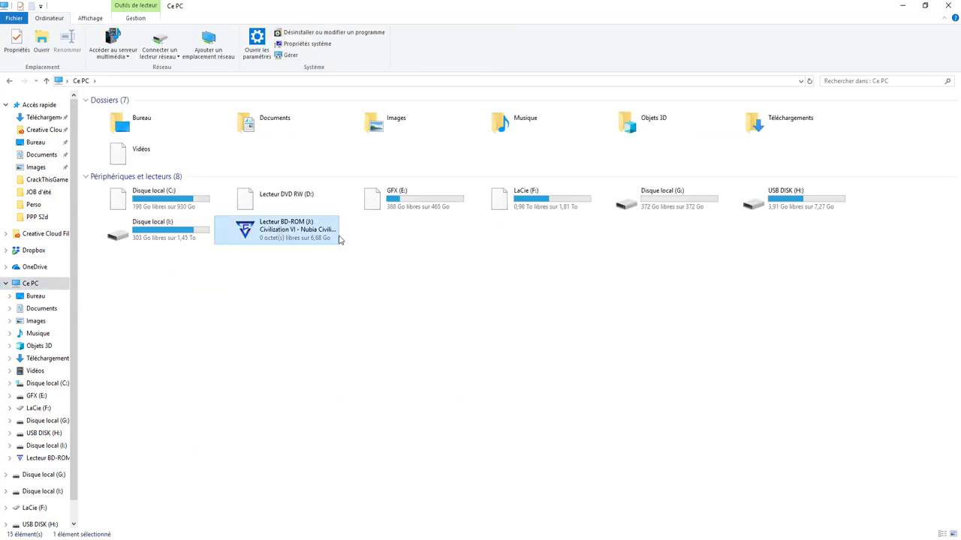
{"action": "right_click", "coordinate": [269, 232]}
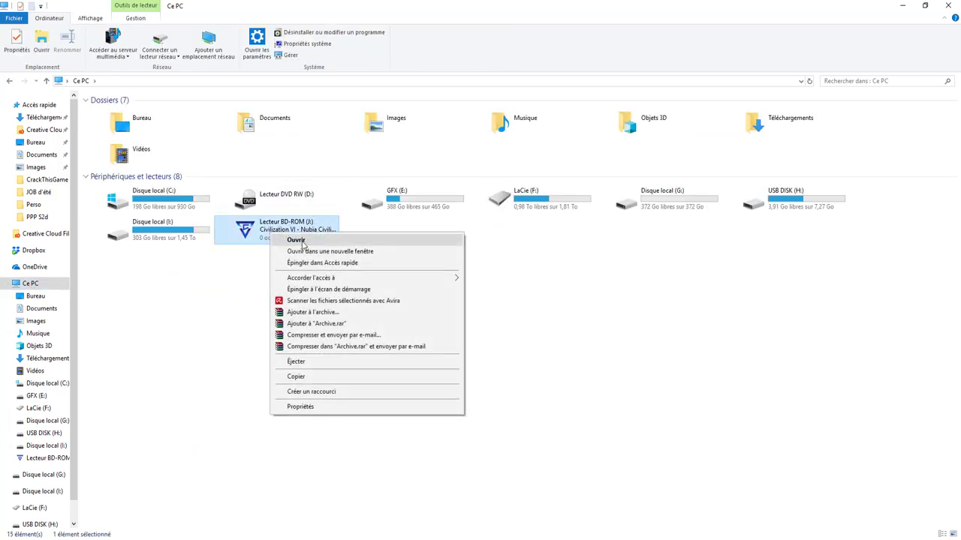
{"action": "left_click", "coordinate": [300, 241]}
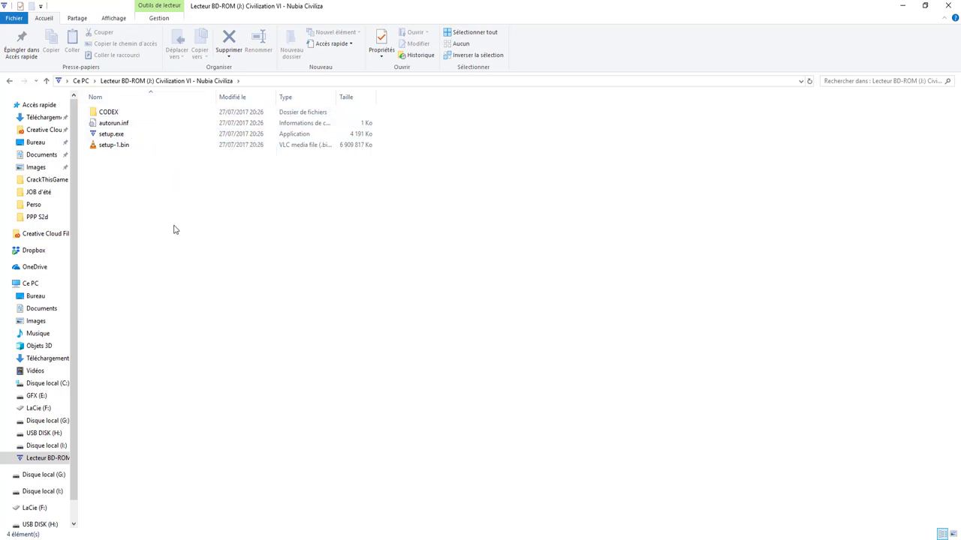
Run setup.exe and set the install directory to I:\Jeux\Civilization VI - Nubia Civilization and Scenario Pack.
{"action": "double_click", "coordinate": [112, 135]}
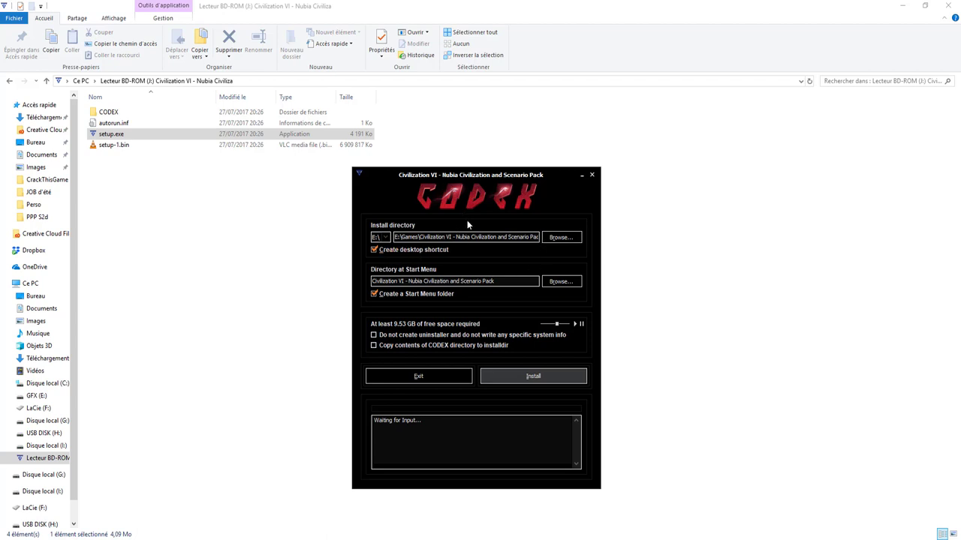
{"action": "left_click", "coordinate": [560, 237]}
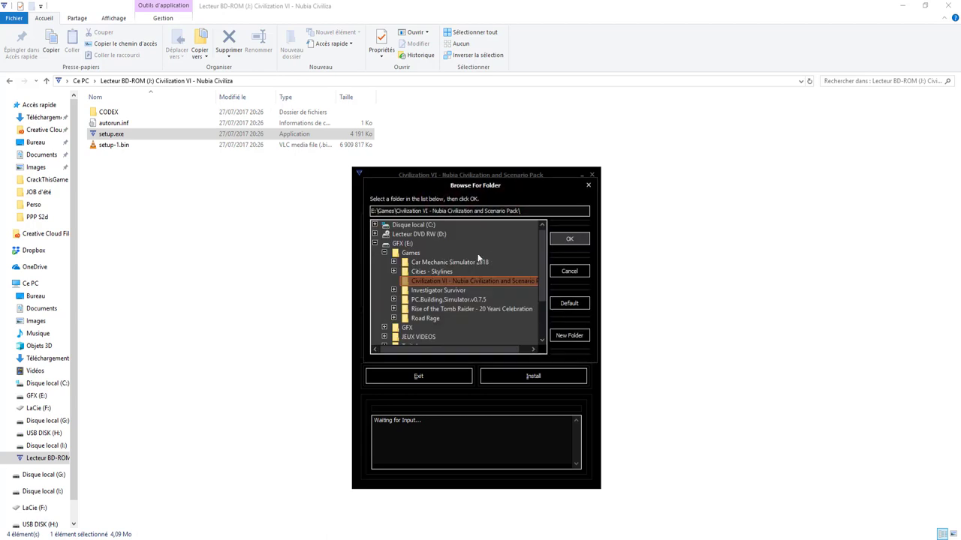
{"action": "left_click", "coordinate": [384, 255]}
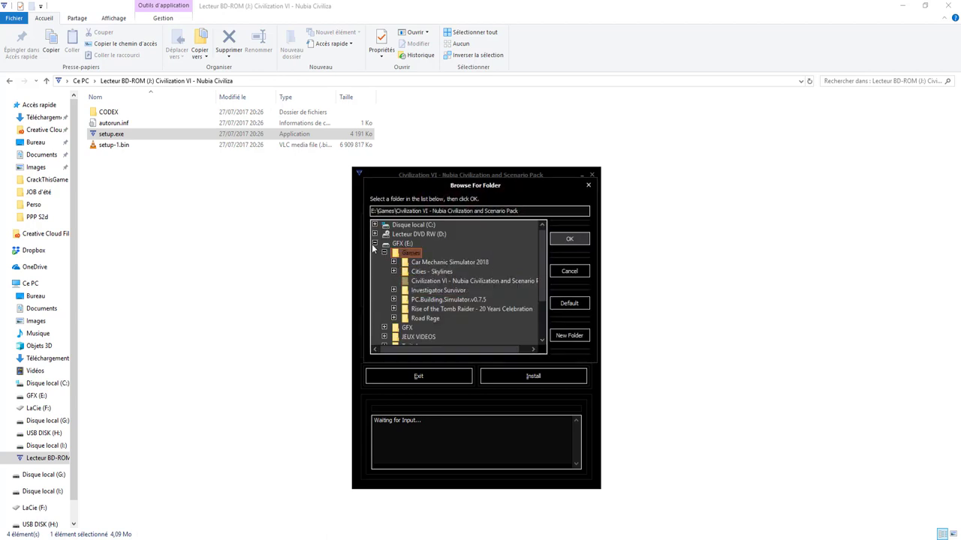
{"action": "left_click", "coordinate": [375, 243]}
{"action": "left_click", "coordinate": [375, 281]}
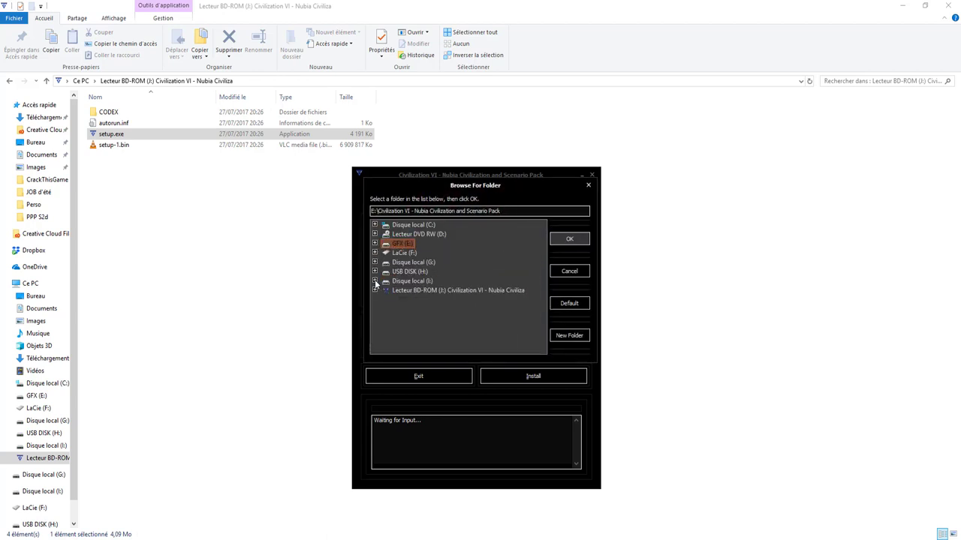
{"action": "left_click", "coordinate": [406, 318]}
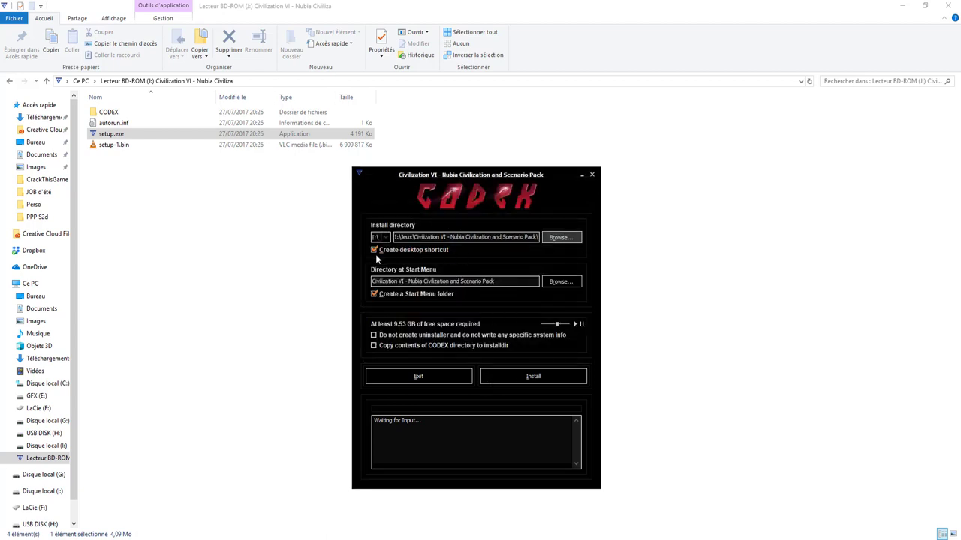
Disable the desktop shortcut and Start Menu folder, then install the game and finish the setup.
{"action": "left_click", "coordinate": [375, 253]}
{"action": "left_click", "coordinate": [373, 297]}
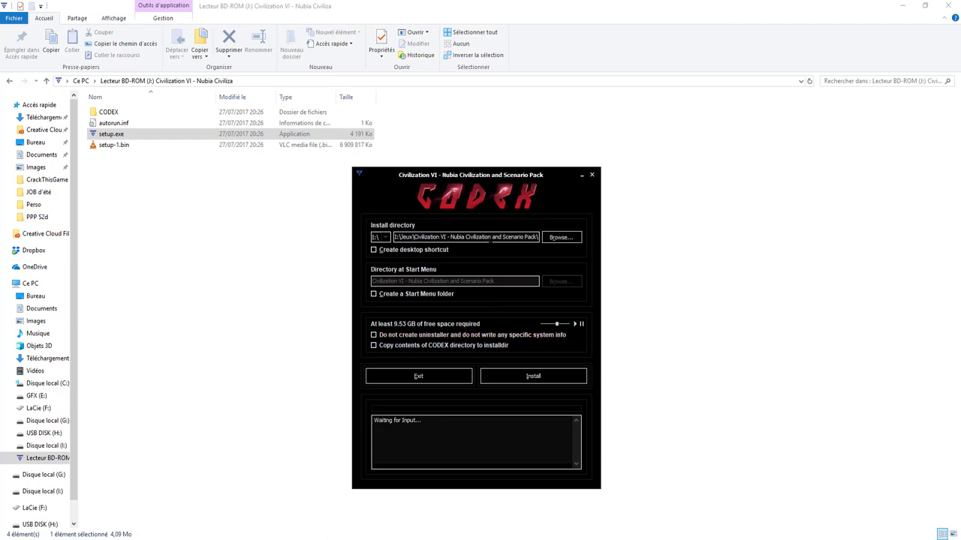
{"action": "left_click", "coordinate": [528, 376]}
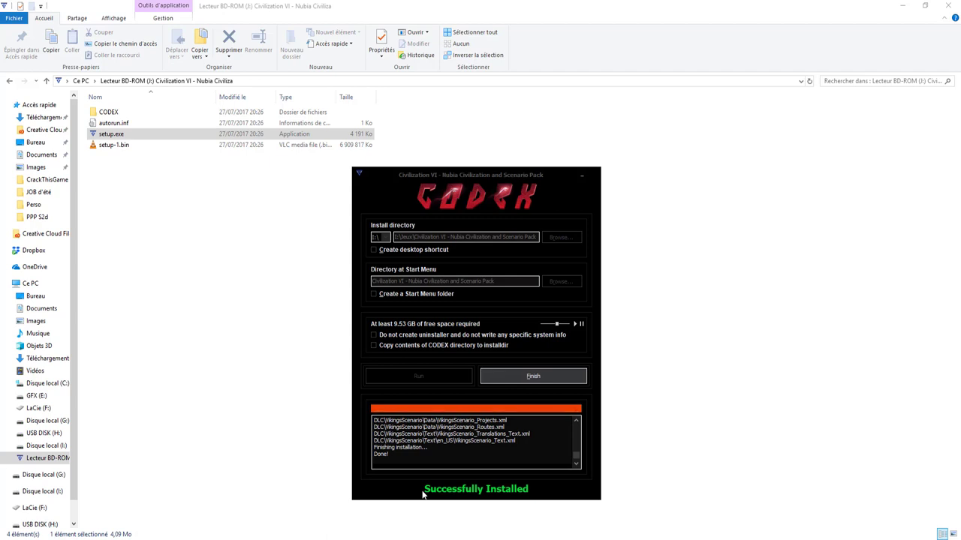
{"action": "left_click", "coordinate": [523, 376]}
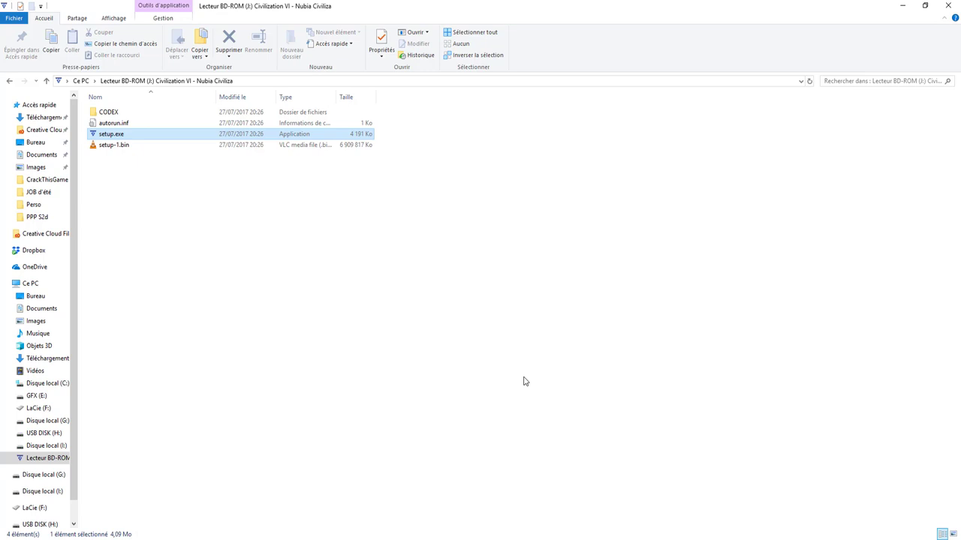
Open the installed Civilization VI - Nubia Civilization and Scenario Pack folder inside Jeux on Disque local (I:).
{"action": "key", "text": "super+e"}
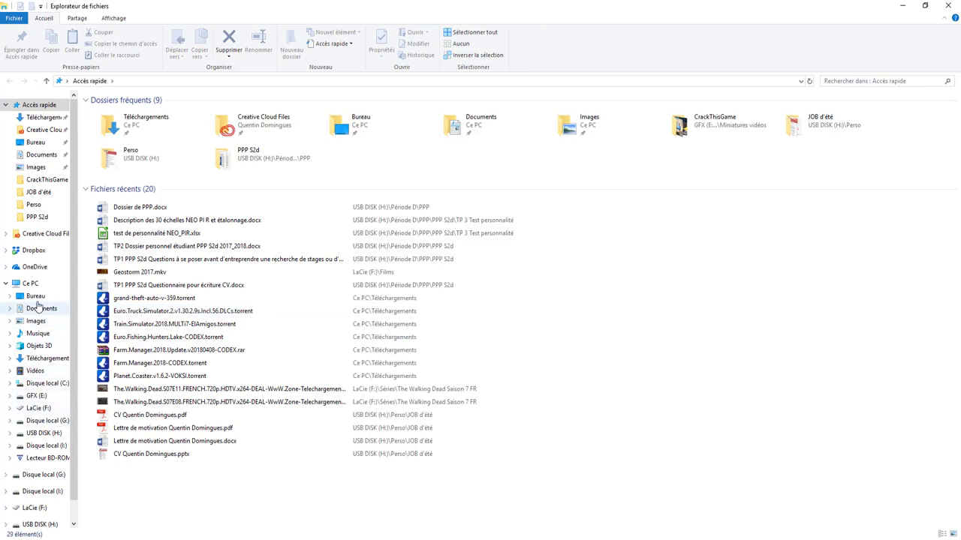
{"action": "left_click", "coordinate": [32, 283]}
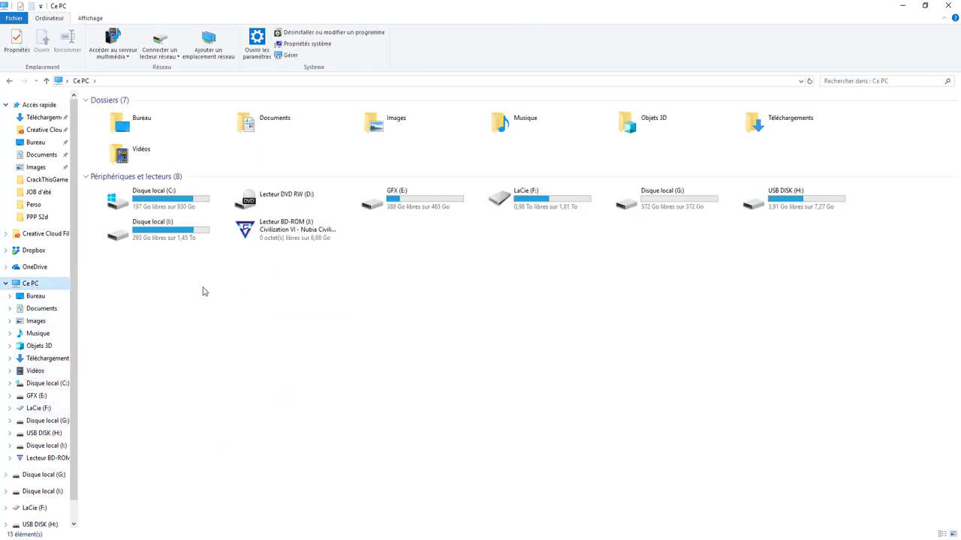
{"action": "double_click", "coordinate": [160, 234]}
{"action": "left_click", "coordinate": [106, 148]}
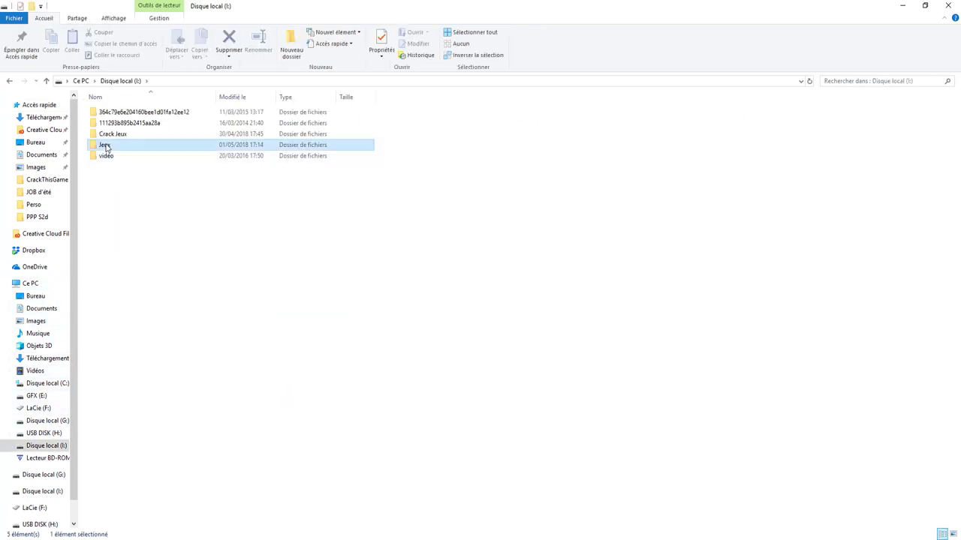
{"action": "double_click", "coordinate": [106, 146]}
{"action": "double_click", "coordinate": [132, 237]}
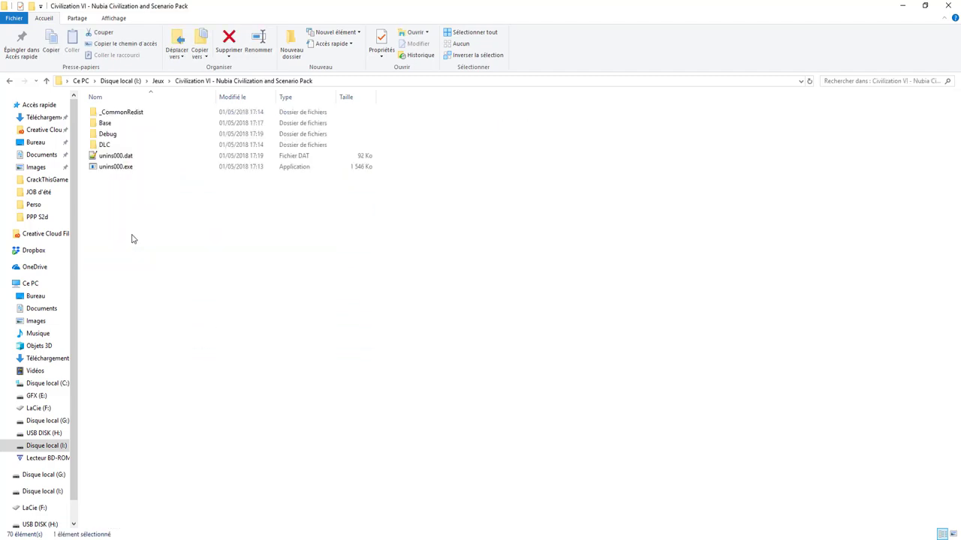
Shrink and move aside the installed game's folder window, and open CODEX > Base > Binaries > Win64Steam on the BD-ROM drive (J:).
{"action": "double_click", "coordinate": [290, 9]}
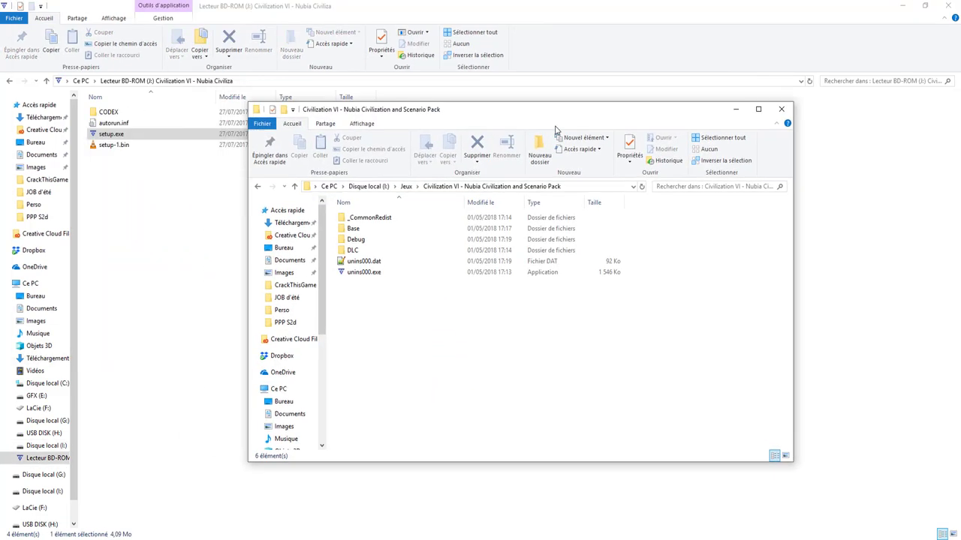
{"action": "left_click_drag", "start_coordinate": [525, 109], "coordinate": [493, 196]}
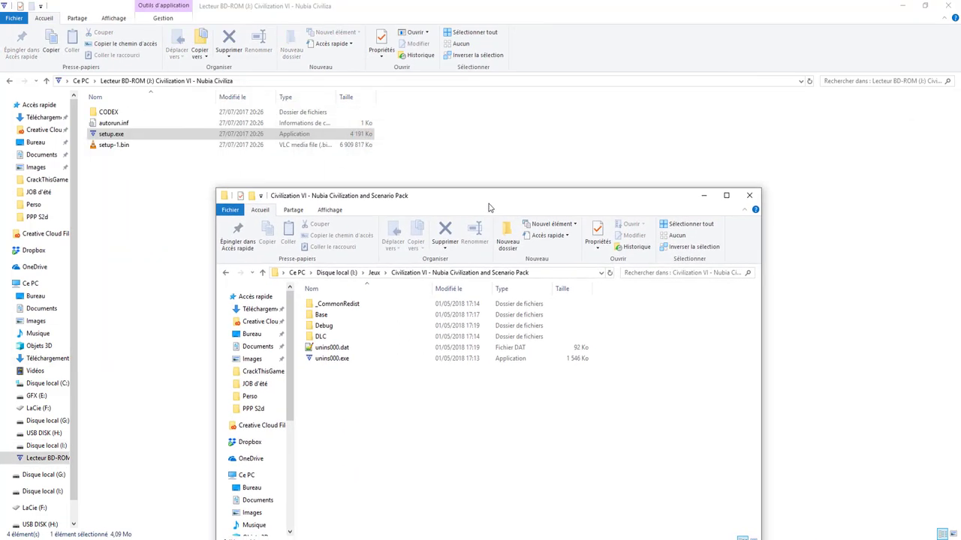
{"action": "double_click", "coordinate": [129, 113]}
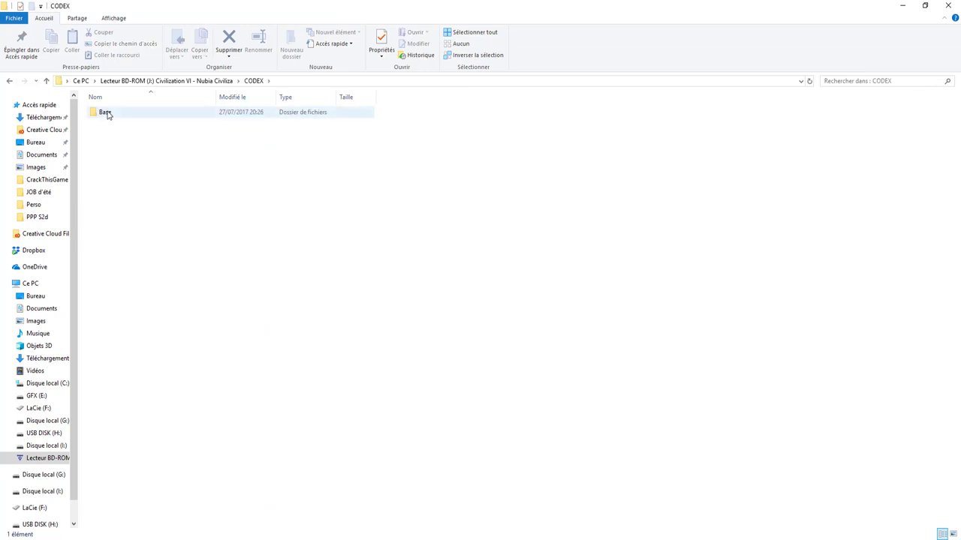
{"action": "double_click", "coordinate": [108, 114]}
{"action": "double_click", "coordinate": [113, 116]}
{"action": "double_click", "coordinate": [114, 116]}
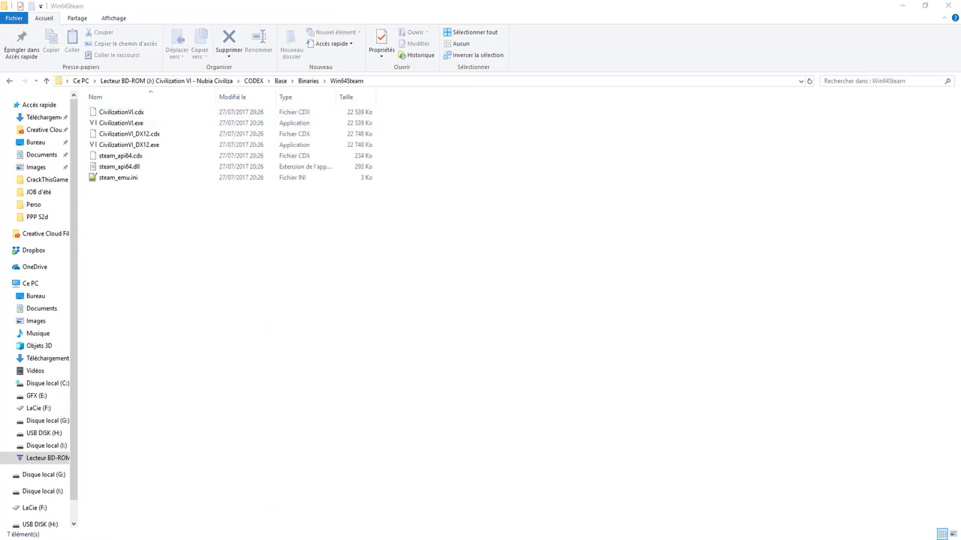
Open Base > Binaries > Win64Steam in the installed game folder and move its window clear of the disc's file list.
{"action": "mouse_move", "coordinate": [338, 504]}
{"action": "left_click", "coordinate": [390, 502]}
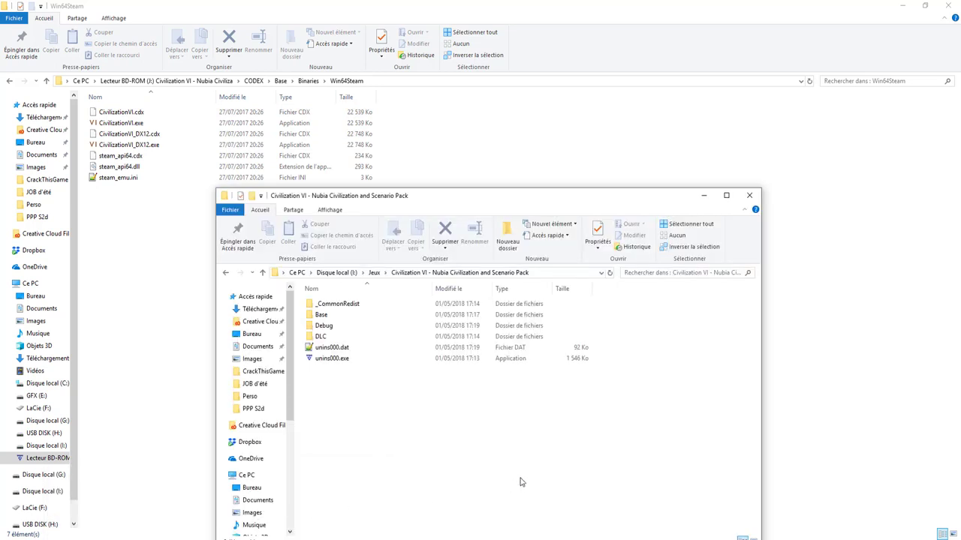
{"action": "double_click", "coordinate": [322, 315]}
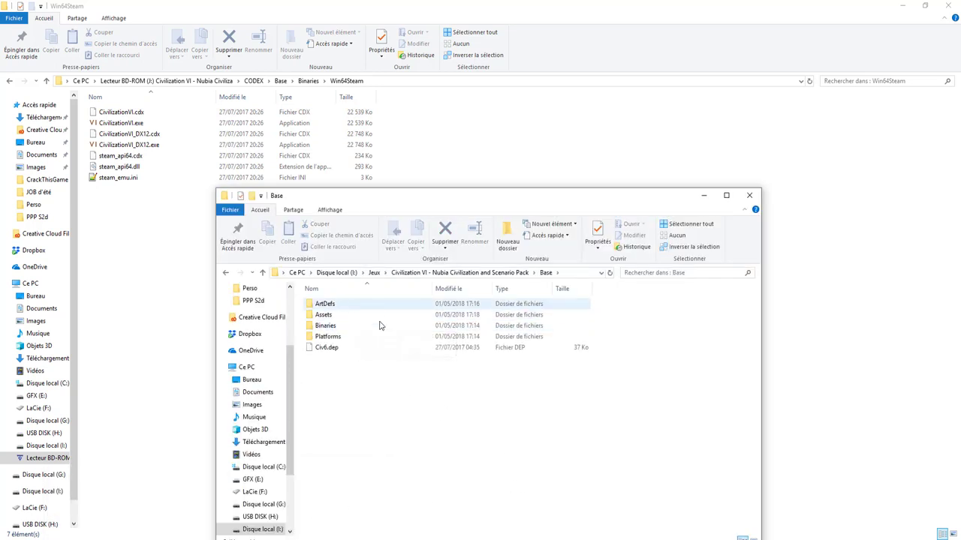
{"action": "double_click", "coordinate": [324, 326]}
{"action": "left_click", "coordinate": [337, 310]}
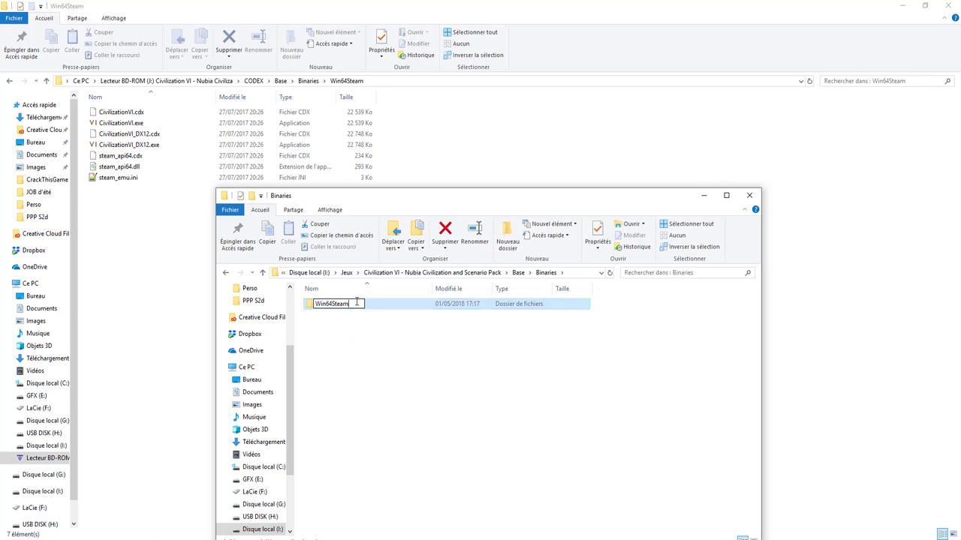
{"action": "double_click", "coordinate": [375, 306]}
{"action": "left_click_drag", "start_coordinate": [430, 201], "coordinate": [504, 184]}
Copy all files from the disc's Win64Steam folder into the installed game's Win64Steam folder, replacing the files already in the destination.
{"action": "left_click", "coordinate": [183, 199]}
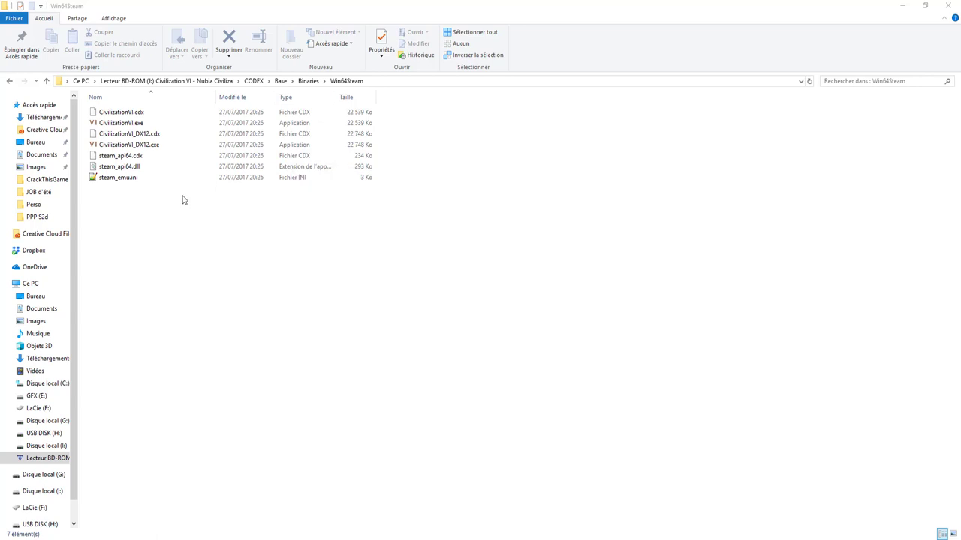
{"action": "left_click_drag", "start_coordinate": [200, 203], "coordinate": [124, 120]}
{"action": "key", "text": "ctrl+c"}
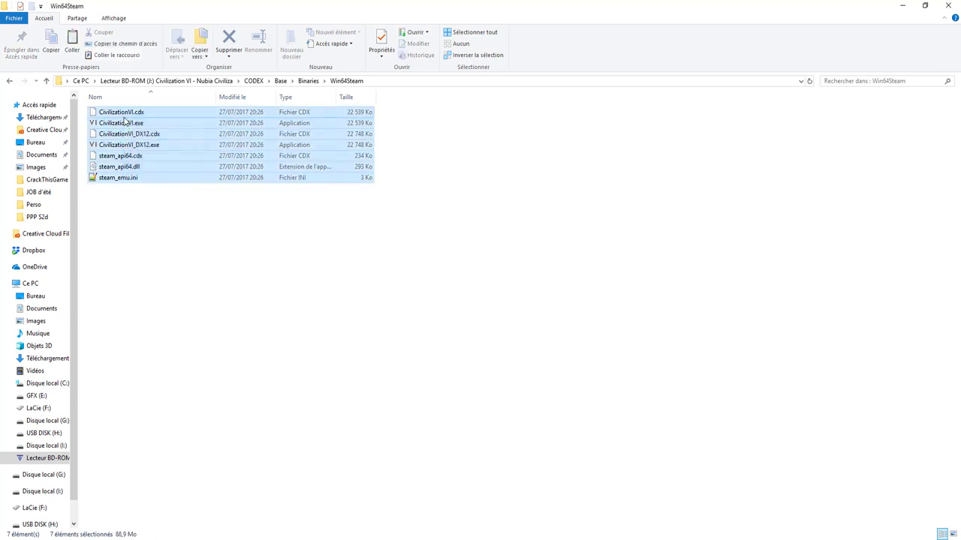
{"action": "key", "text": "alt+Tab"}
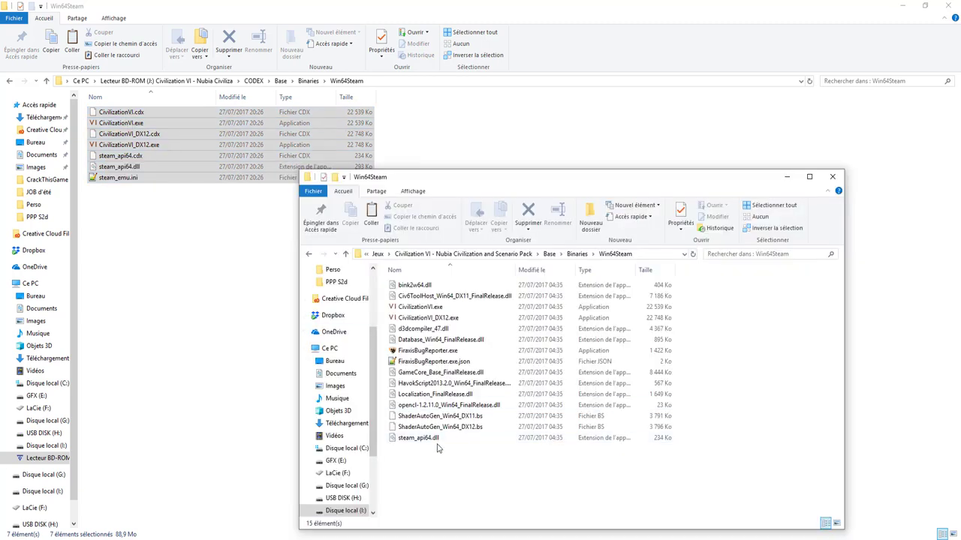
{"action": "key", "text": "ctrl+v"}
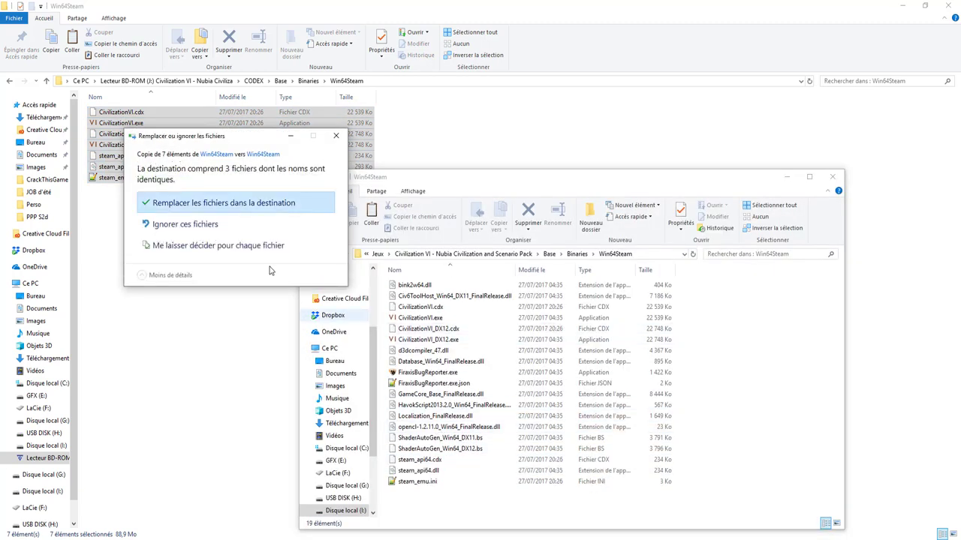
{"action": "left_click", "coordinate": [218, 203]}
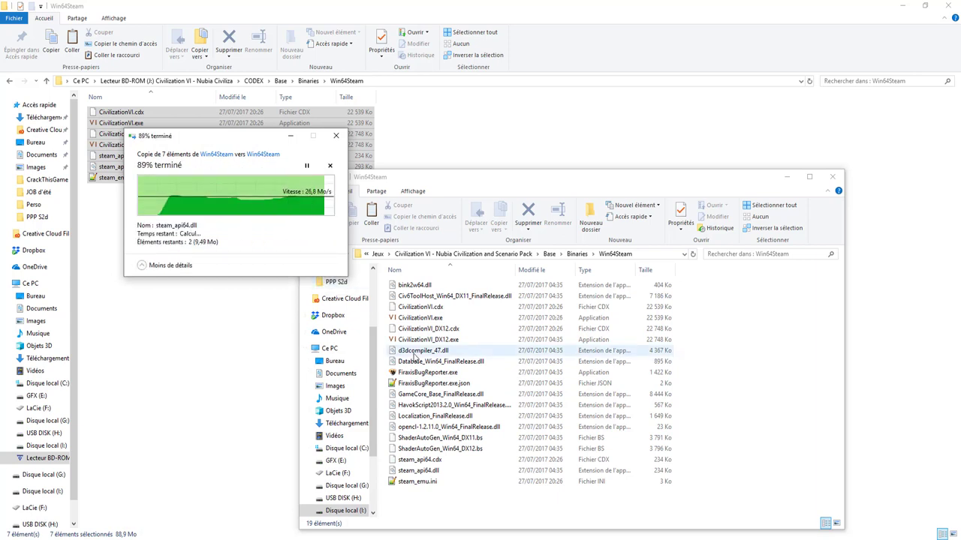
{"action": "left_click", "coordinate": [738, 381]}
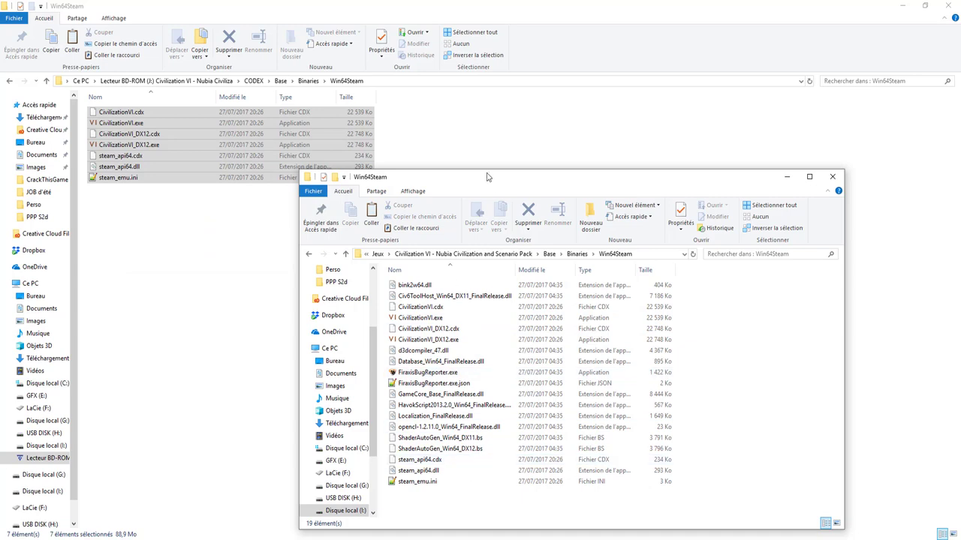
Open steam_emu.ini from the installed Win64Steam folder, replace the UserName value with the player's nickname, and save the file.
{"action": "left_click_drag", "start_coordinate": [524, 184], "coordinate": [518, 119]}
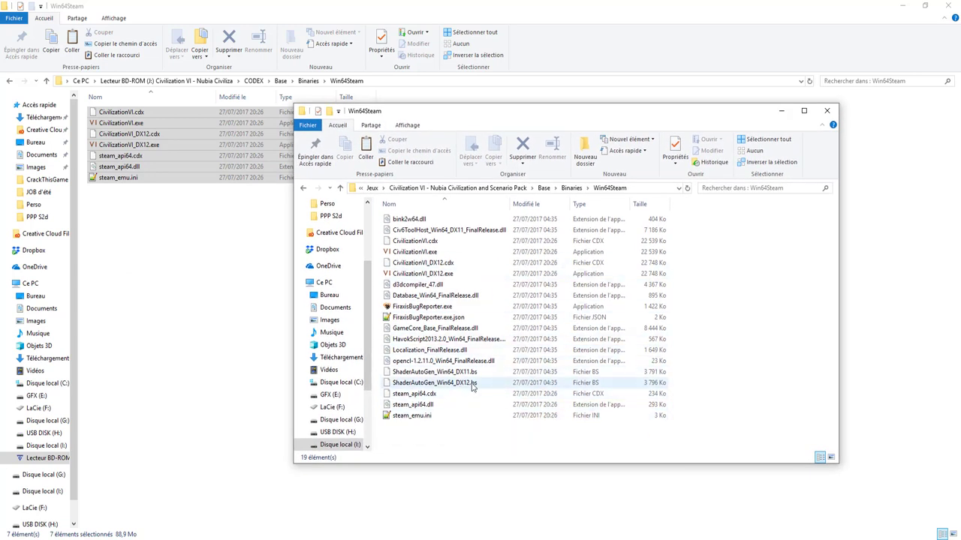
{"action": "left_click", "coordinate": [434, 252]}
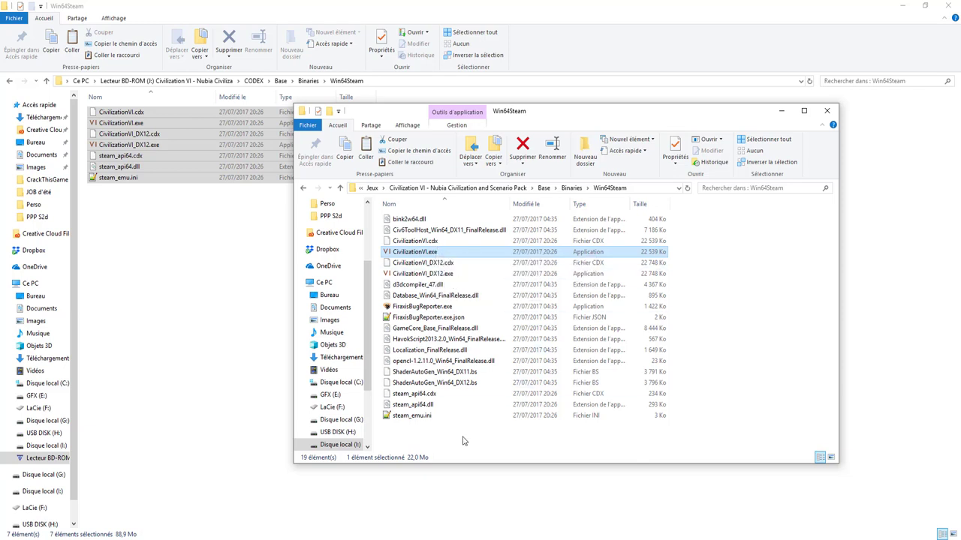
{"action": "double_click", "coordinate": [420, 417]}
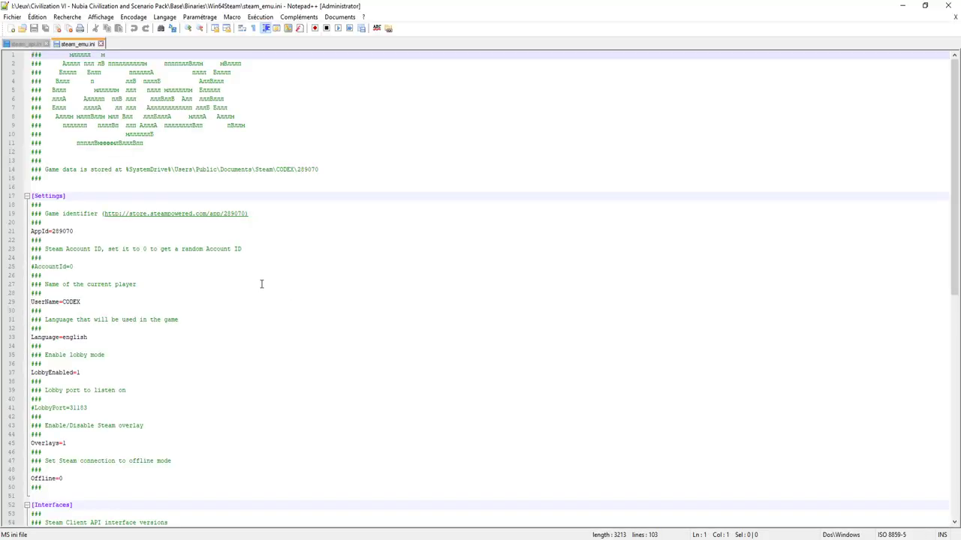
{"action": "left_click", "coordinate": [81, 301]}
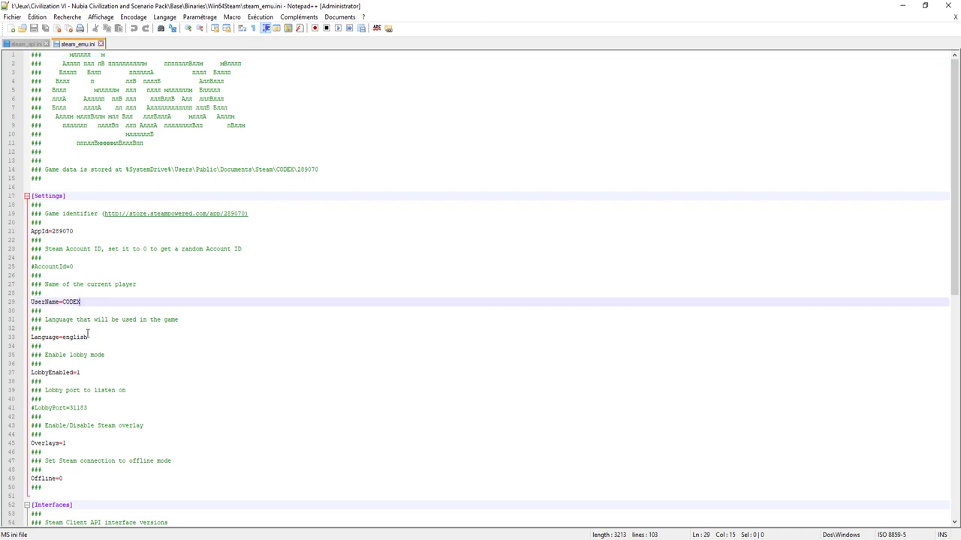
{"action": "key", "text": "BackSpace"}
{"action": "key", "text": "BackSpace"}
{"action": "key", "text": "BackSpace"}
{"action": "key", "text": "BackSpace"}
{"action": "key", "text": "BackSpace"}
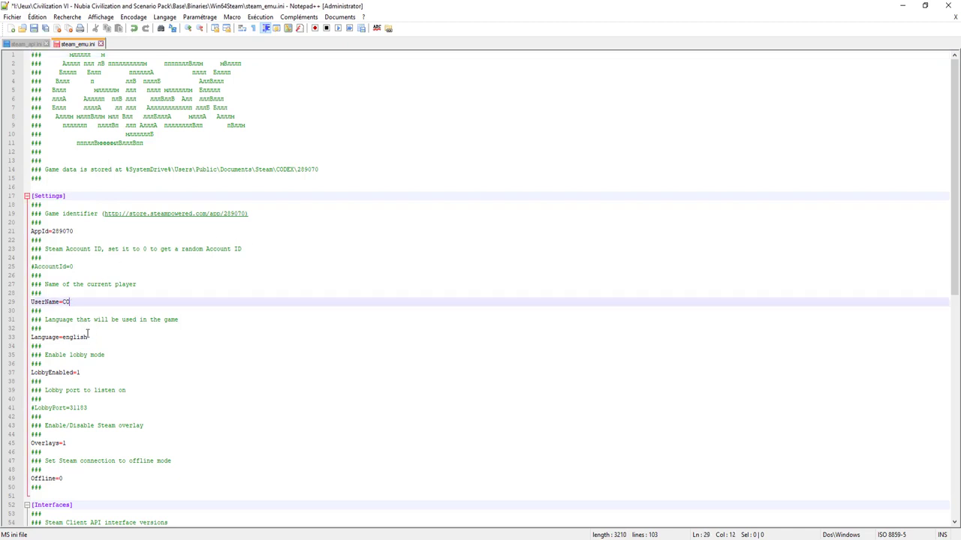
{"action": "type", "text": "Sloky"}
{"action": "key", "text": "ctrl+s"}
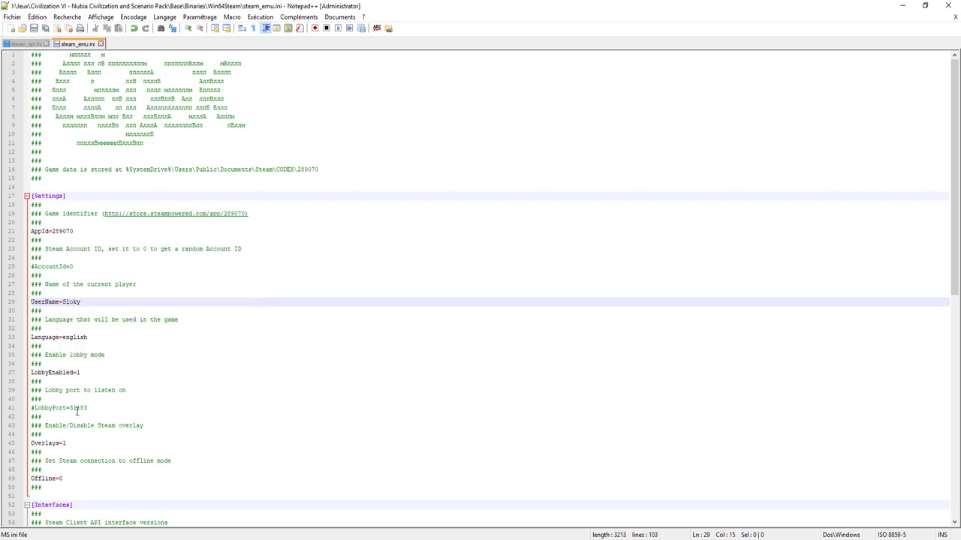
Set Language to french in steam_emu.ini, save and close the file, and select CivilizationVI.exe in the installed Win64Steam folder.
{"action": "left_click", "coordinate": [91, 337]}
{"action": "key", "text": "BackSpace"}
{"action": "key", "text": "BackSpace"}
{"action": "key", "text": "BackSpace"}
{"action": "key", "text": "BackSpace"}
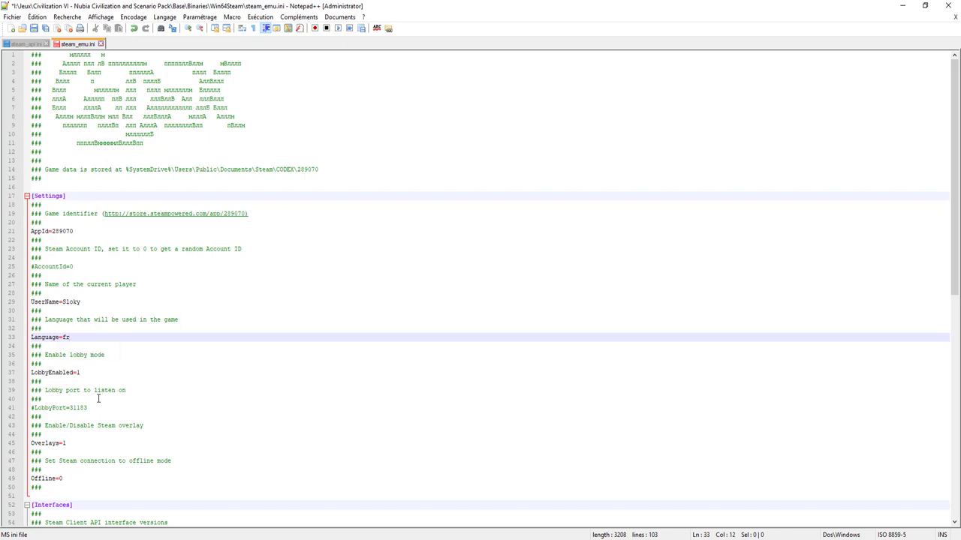
{"action": "key", "text": "ctrl+s"}
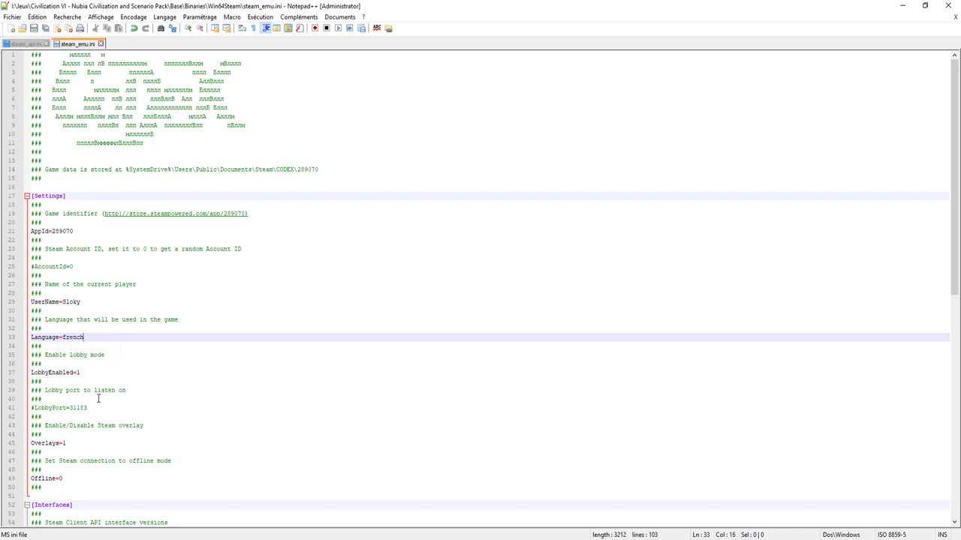
{"action": "left_click", "coordinate": [948, 6]}
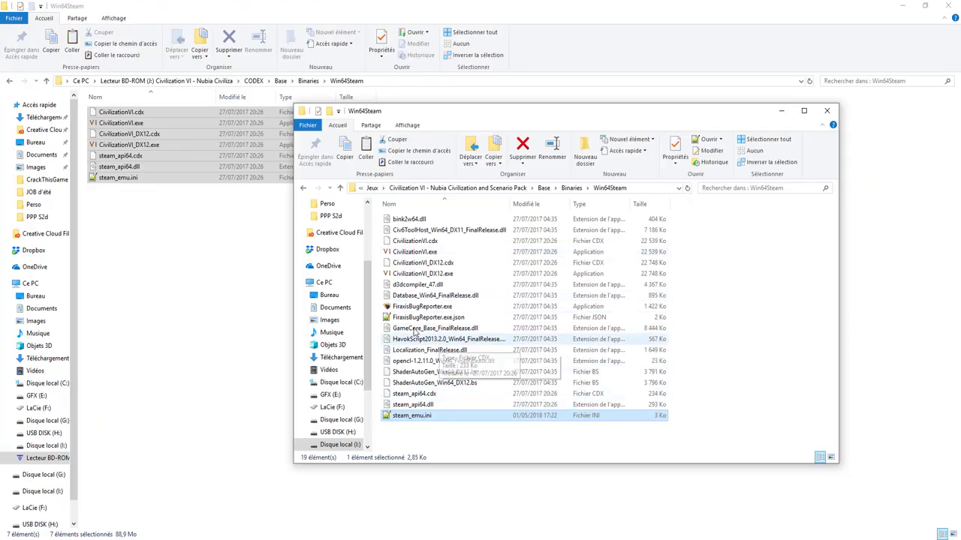
{"action": "left_click", "coordinate": [420, 251]}
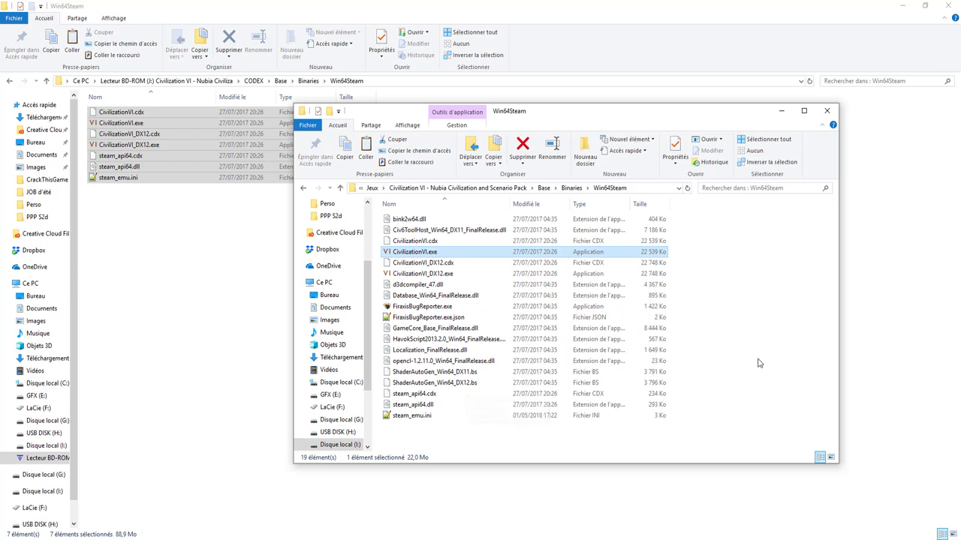